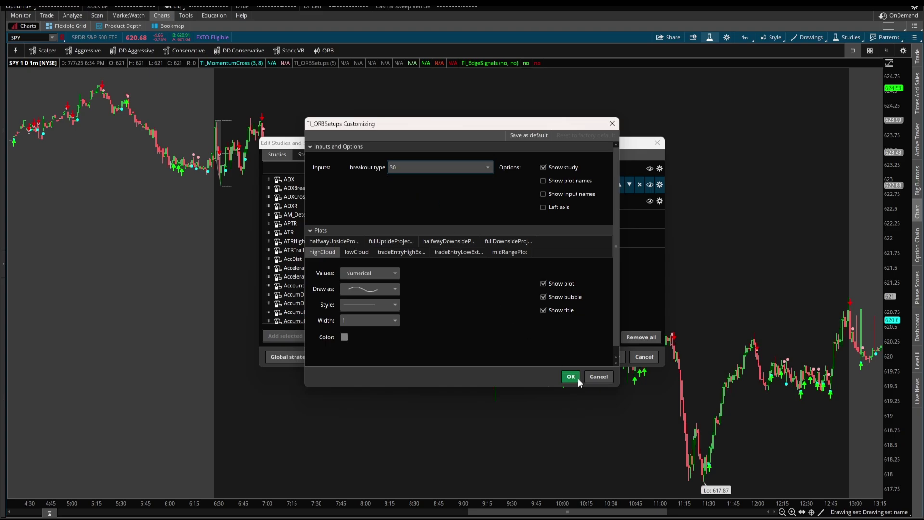
- Apply TI_ORBSetups with breakout type 30 and sketch the opening-range box edges
click(577, 377)
click(586, 358)
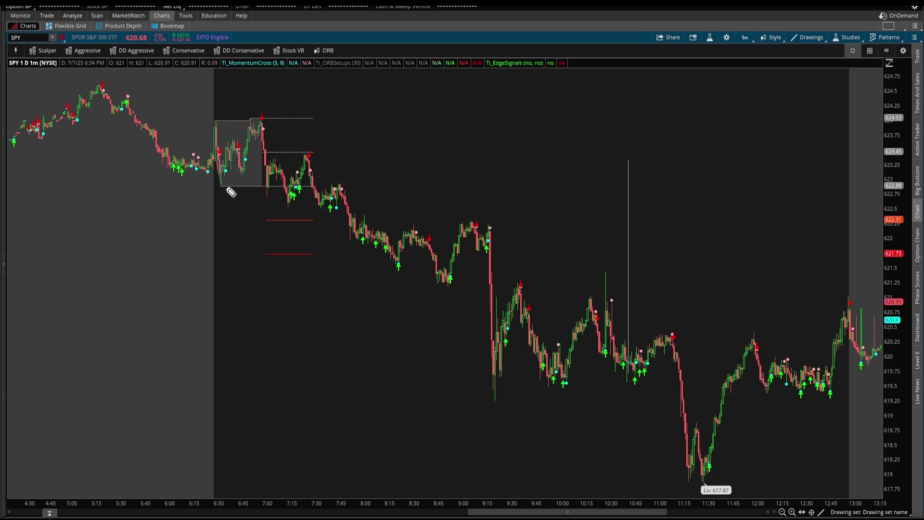
drag(217, 187, 314, 187)
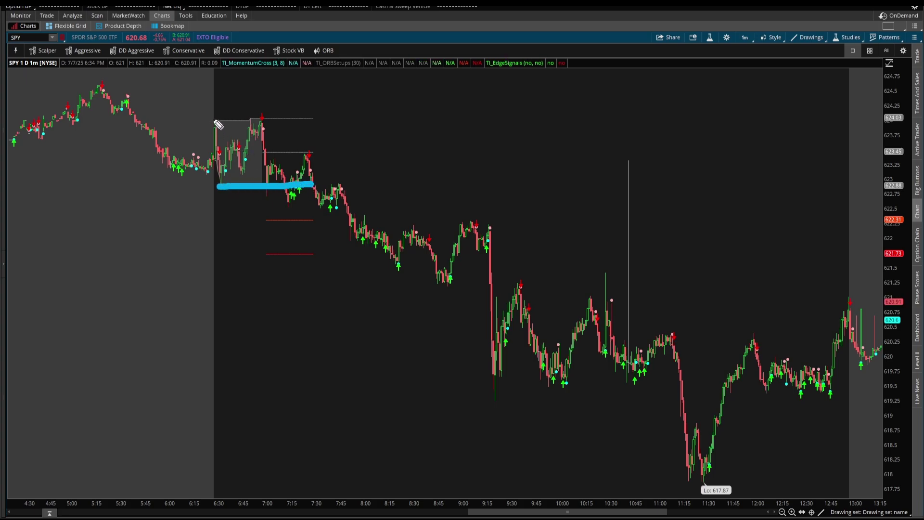
mouse_move(216, 122)
mouse_down()
mouse_move(262, 120)
mouse_move(259, 130)
mouse_up()
key(e)
- Underline the range box's top and bottom, point an arrow at the 7:30 high, then erase
mouse_move(217, 191)
mouse_down()
mouse_move(265, 198)
mouse_move(278, 187)
mouse_up()
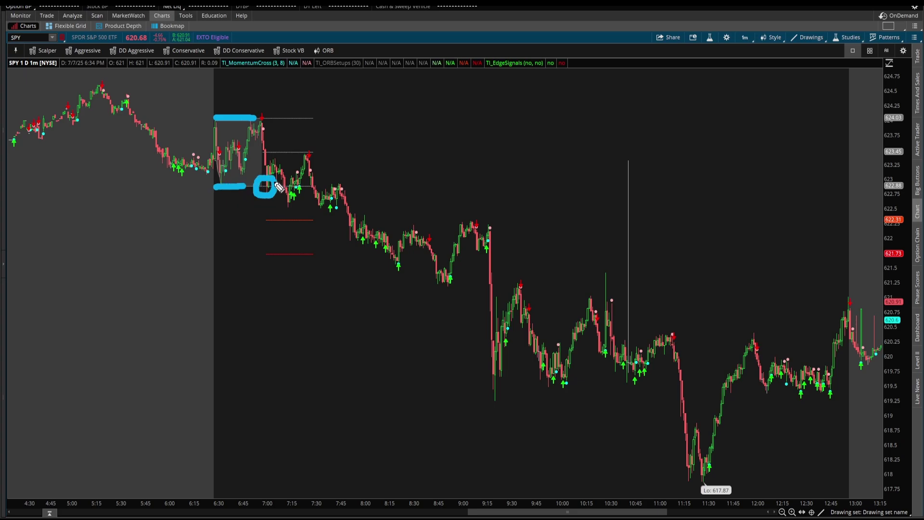
key(e)
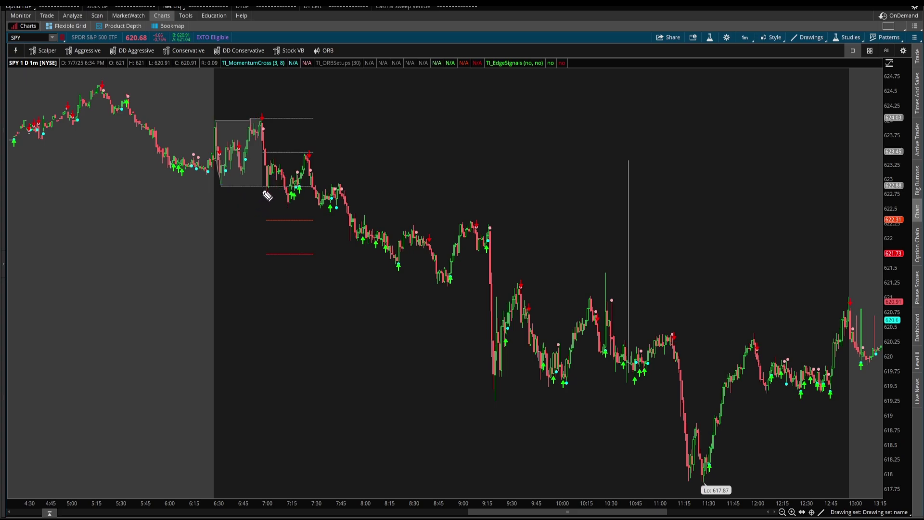
drag(218, 188, 306, 187)
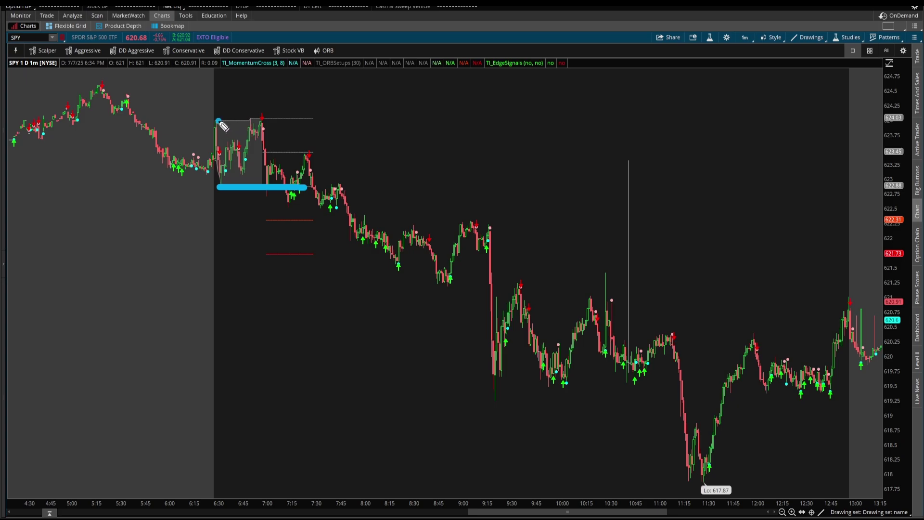
drag(219, 121, 301, 120)
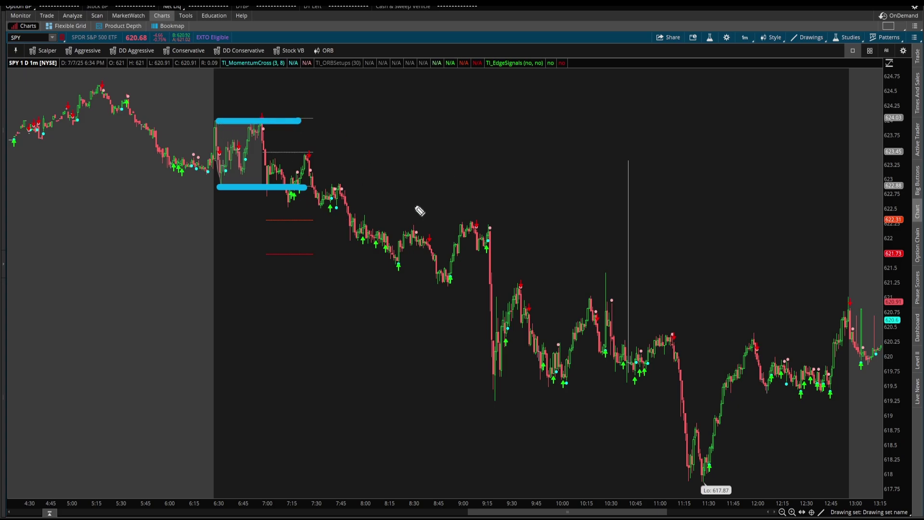
mouse_move(394, 119)
mouse_down()
mouse_move(343, 149)
mouse_move(365, 153)
mouse_up()
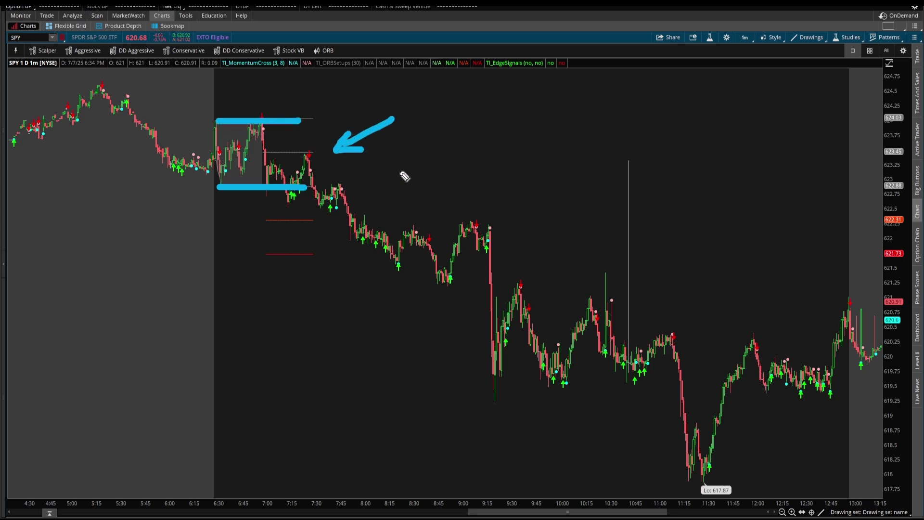
key(Escape)
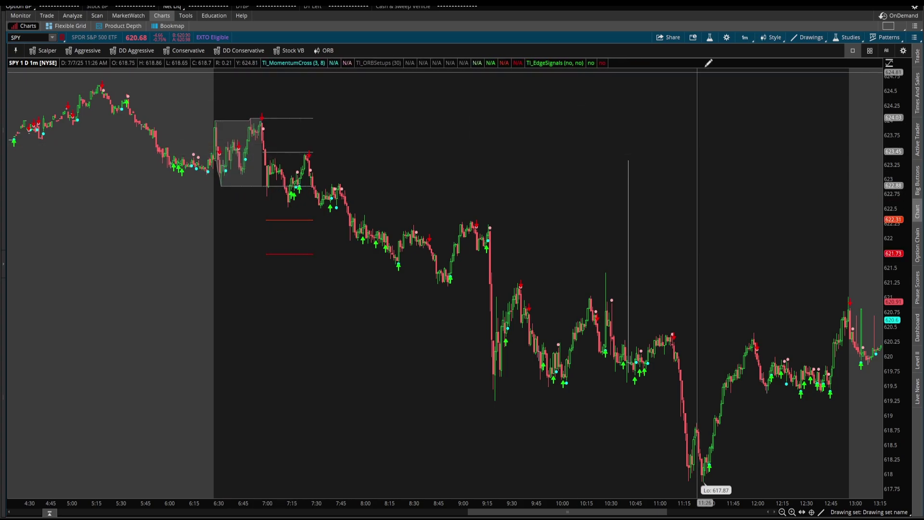
- Check the studies list, then zoom the chart into the 6:25–8:50 window
click(710, 37)
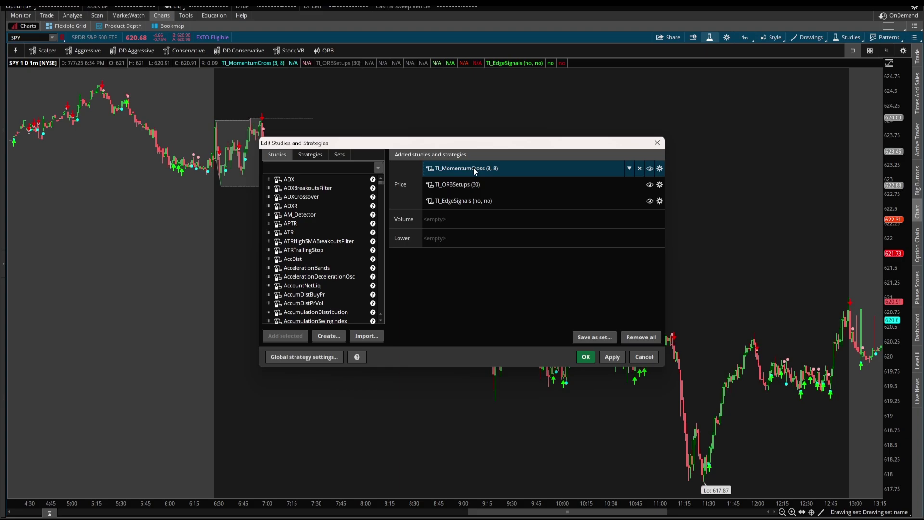
click(658, 143)
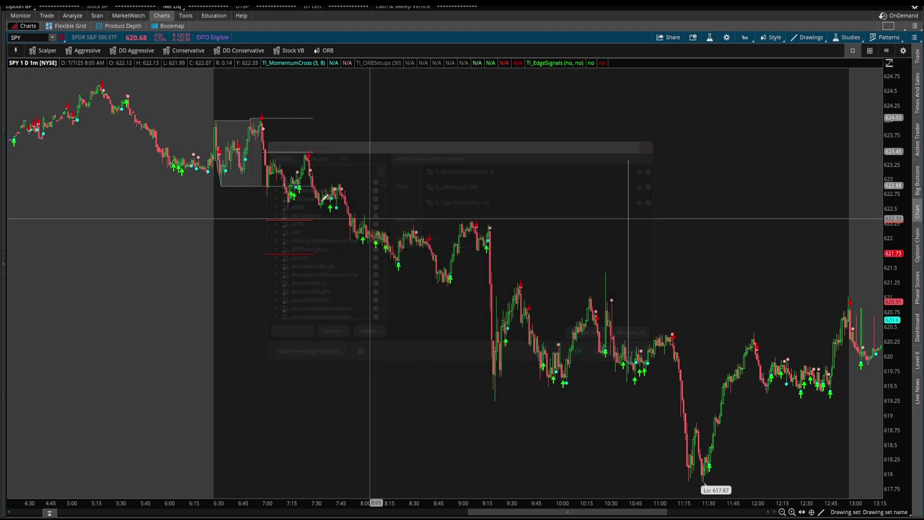
scroll(175, 212, up, 4)
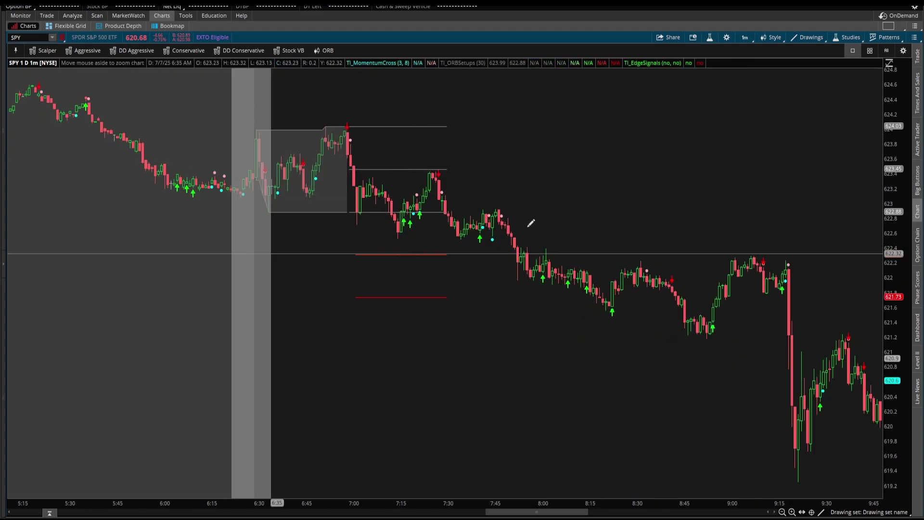
scroll(530, 220, up, 3)
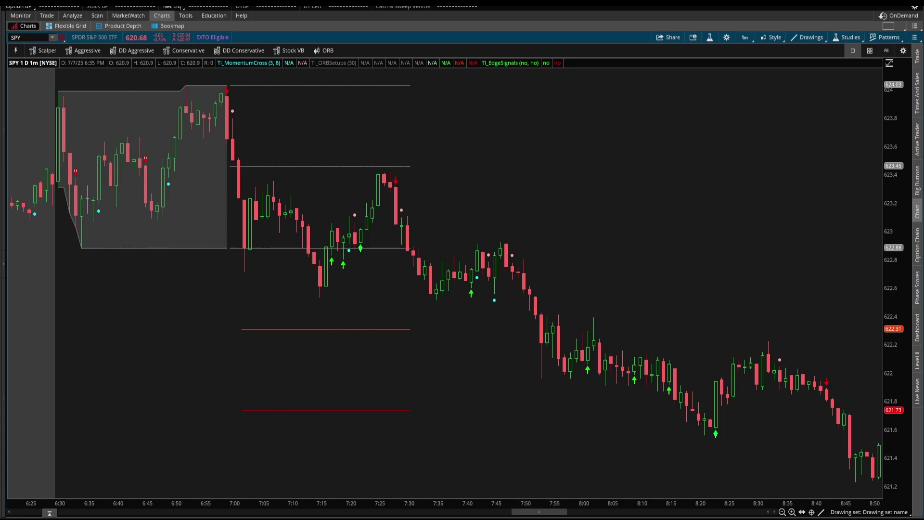
- Trace the 7:15–7:25 rise and circle the 7:00–7:05 lows at support, then clear them
mouse_move(322, 273)
mouse_down()
mouse_move(368, 216)
mouse_move(406, 232)
mouse_move(412, 244)
mouse_move(424, 236)
mouse_up()
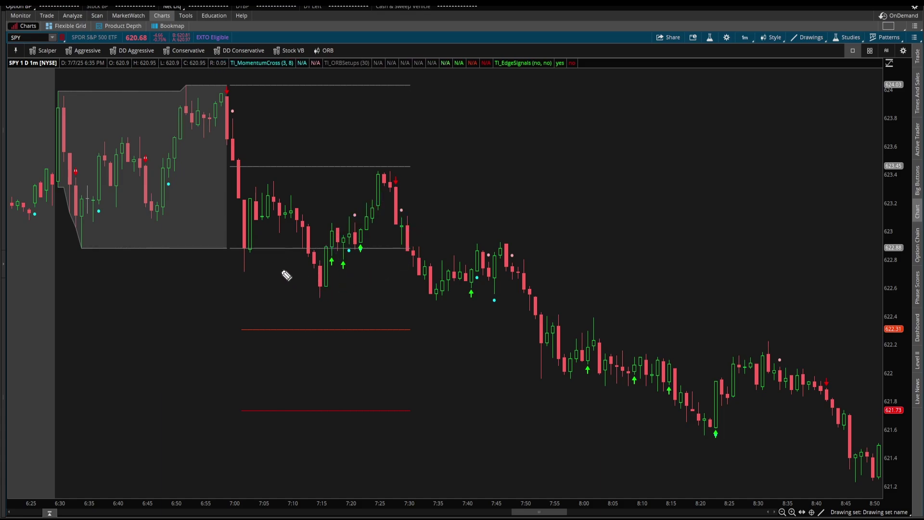
mouse_move(262, 258)
mouse_down()
mouse_move(231, 258)
mouse_move(262, 262)
mouse_move(266, 252)
mouse_up()
mouse_move(328, 268)
mouse_down()
mouse_move(357, 235)
mouse_move(356, 206)
mouse_move(351, 225)
mouse_move(392, 204)
mouse_move(412, 209)
mouse_move(433, 285)
mouse_move(495, 250)
mouse_move(498, 289)
mouse_move(525, 288)
mouse_move(576, 391)
mouse_up()
key(e)
- Arrow the 7:46–7:58 drop, then trace the 7:28–7:42 dip and mark the 7:43 candles
drag(573, 359, 572, 388)
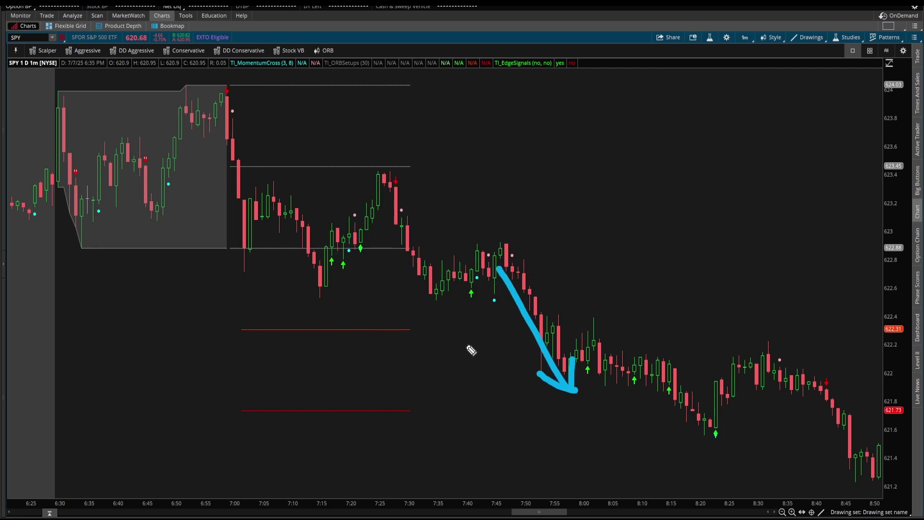
key(e)
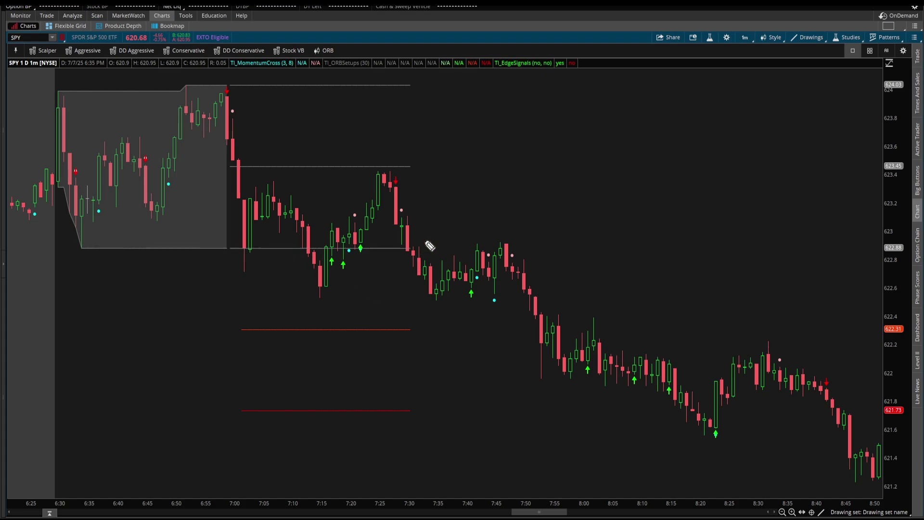
mouse_move(403, 218)
mouse_down()
mouse_move(444, 284)
mouse_move(496, 255)
mouse_up()
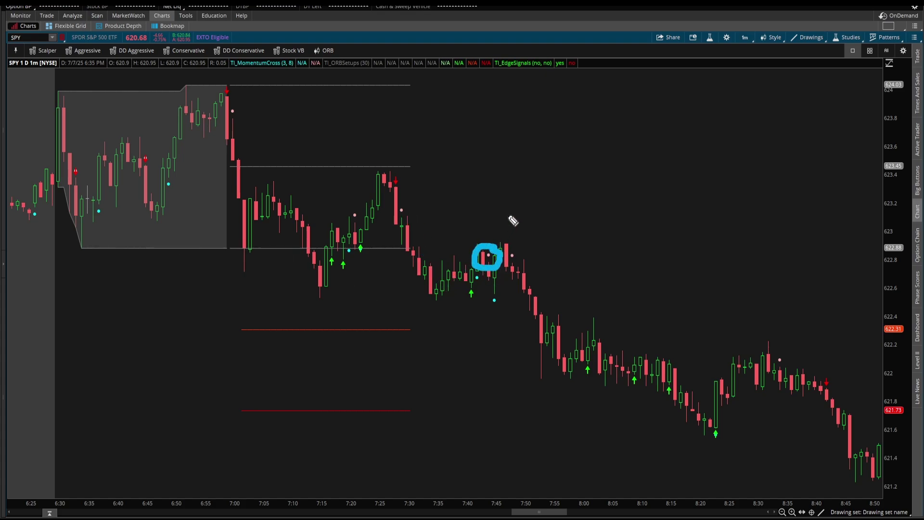
mouse_move(509, 214)
mouse_down()
mouse_move(492, 233)
mouse_move(504, 238)
mouse_up()
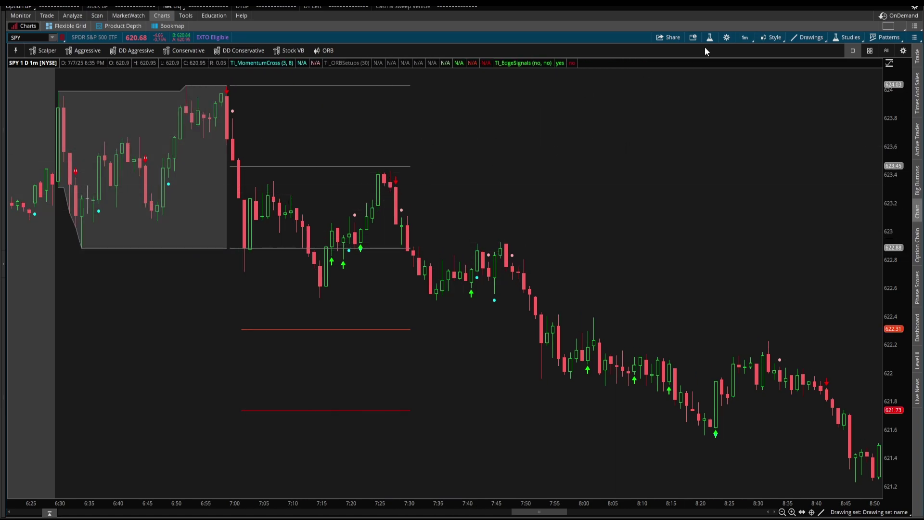
- Circle the 7:15 bars near 622.9 and 7:27 bars near 623.4, then clear them
click(708, 43)
key(Escape)
mouse_move(416, 181)
mouse_down()
mouse_move(384, 167)
mouse_move(413, 175)
mouse_up()
mouse_move(350, 253)
mouse_down()
mouse_move(315, 272)
mouse_move(349, 253)
mouse_up()
drag(405, 173, 506, 292)
key(e)
key(e)
- Switch the chart to 5-day 2-minute bars
click(744, 39)
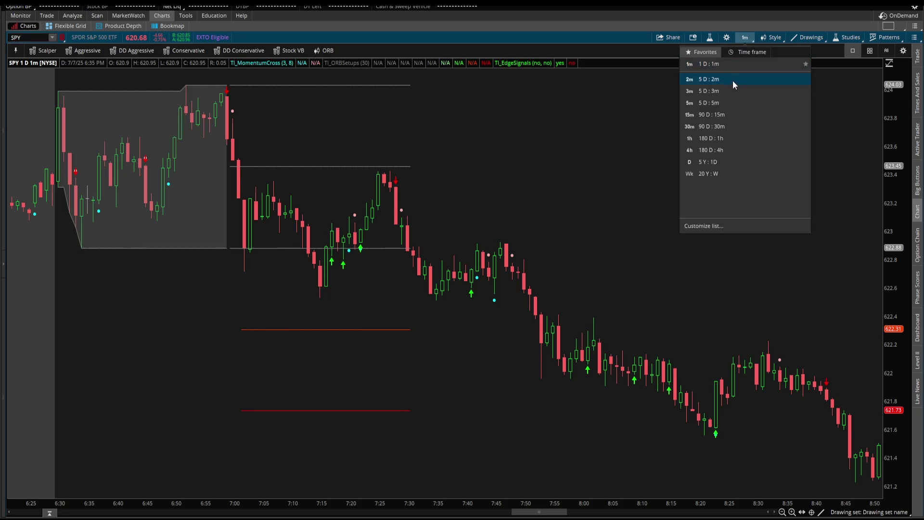
click(733, 80)
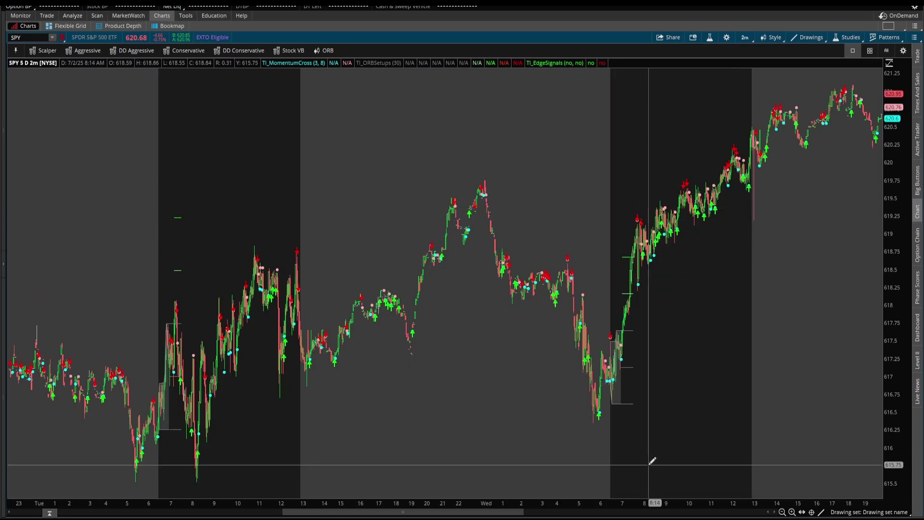
drag(503, 512, 787, 509)
scroll(581, 383, up, 5)
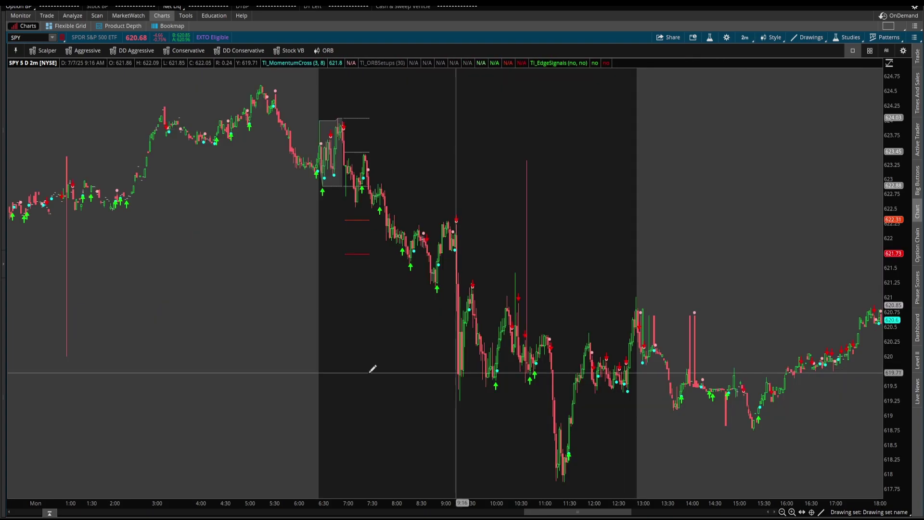
- View Monday's price action on 5-minute bars, then go back to 2-minute bars
click(747, 38)
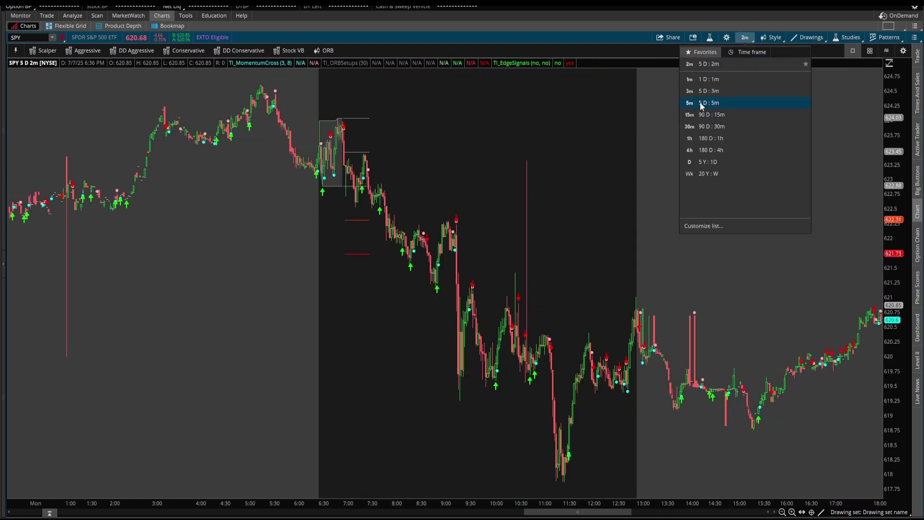
click(702, 104)
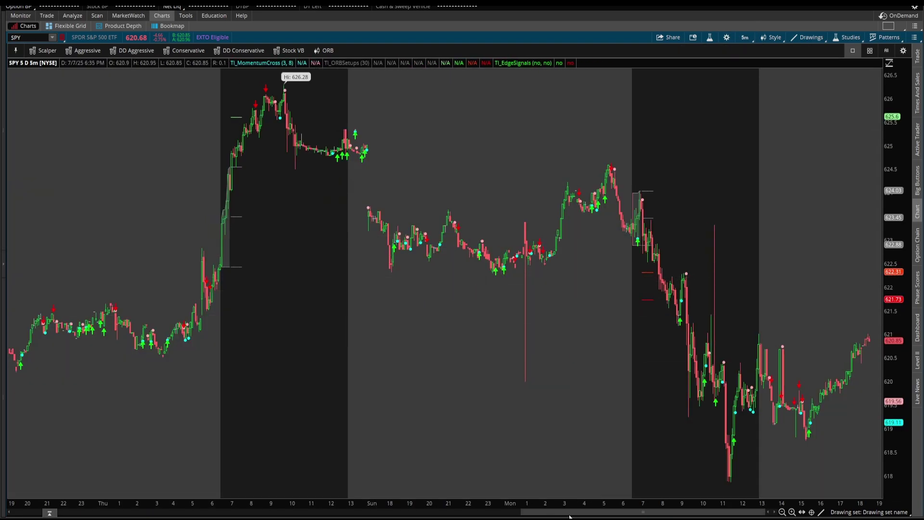
drag(522, 401, 886, 362)
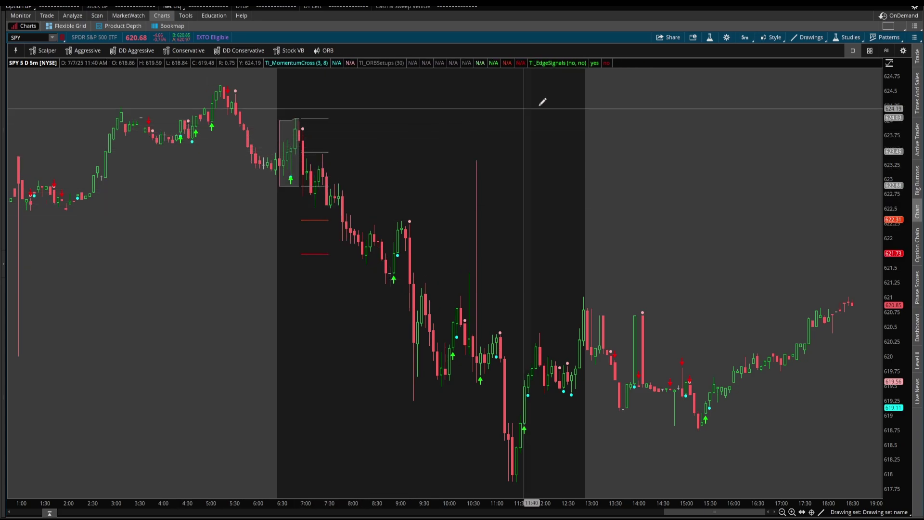
click(746, 39)
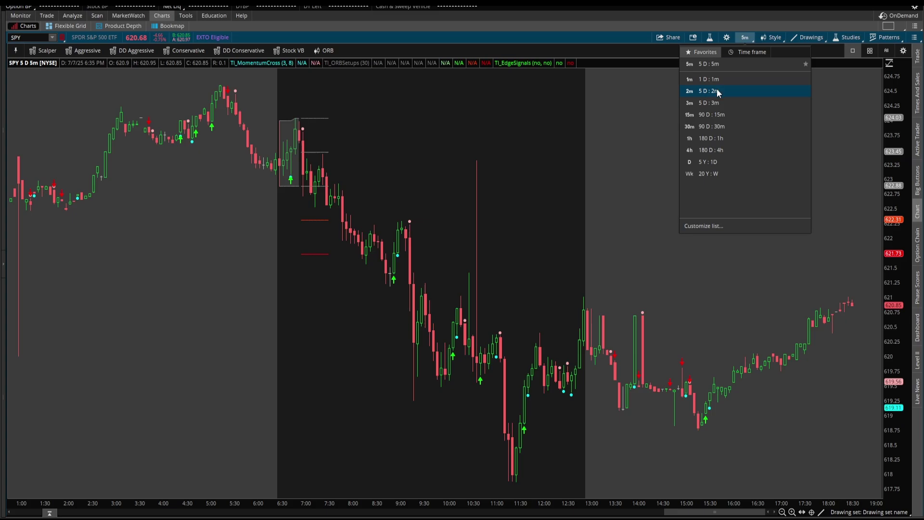
click(718, 92)
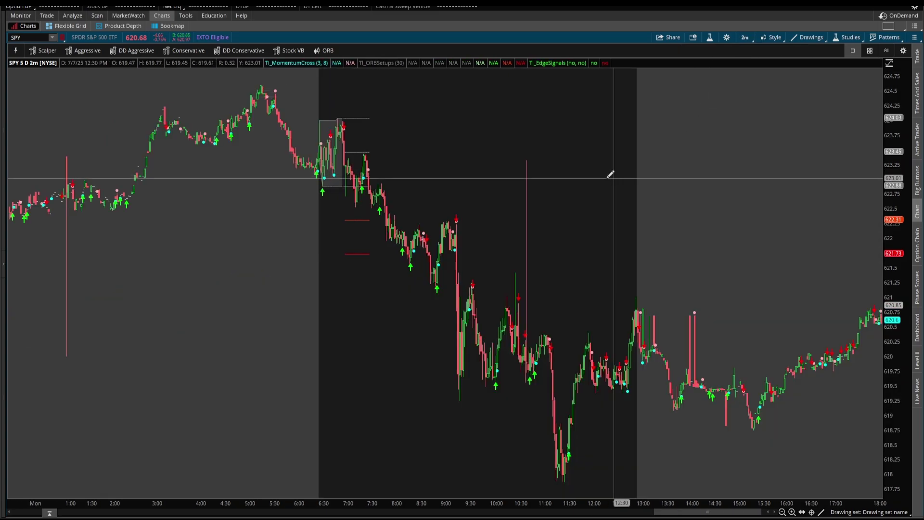
click(745, 38)
click(717, 92)
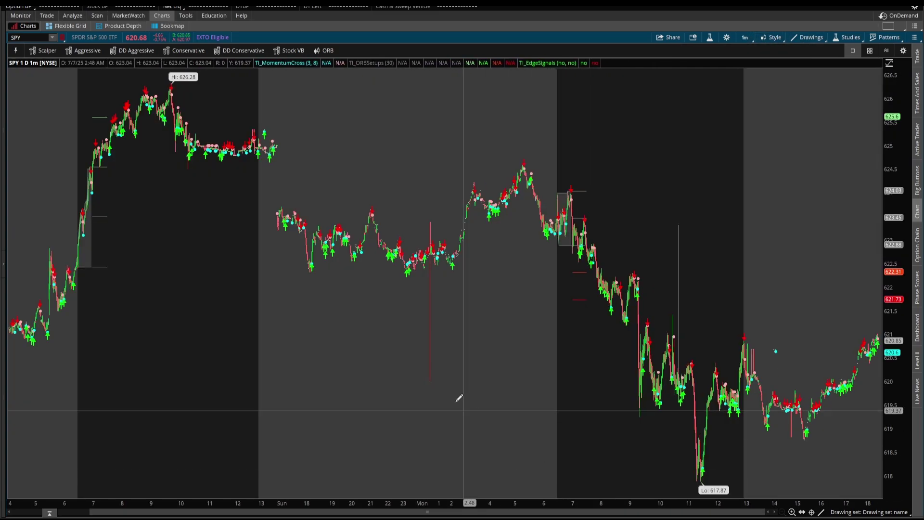
drag(429, 380, 829, 337)
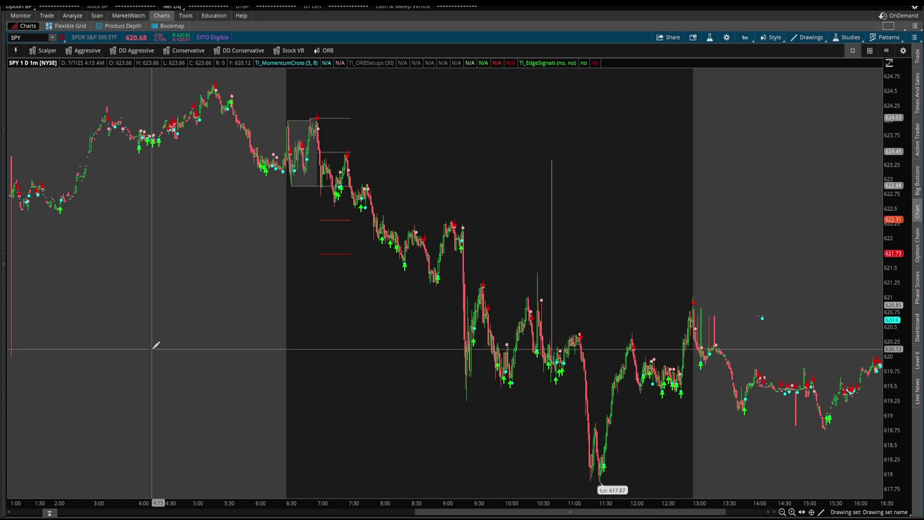
drag(154, 349, 700, 308)
drag(122, 323, 631, 244)
scroll(524, 255, up, 2)
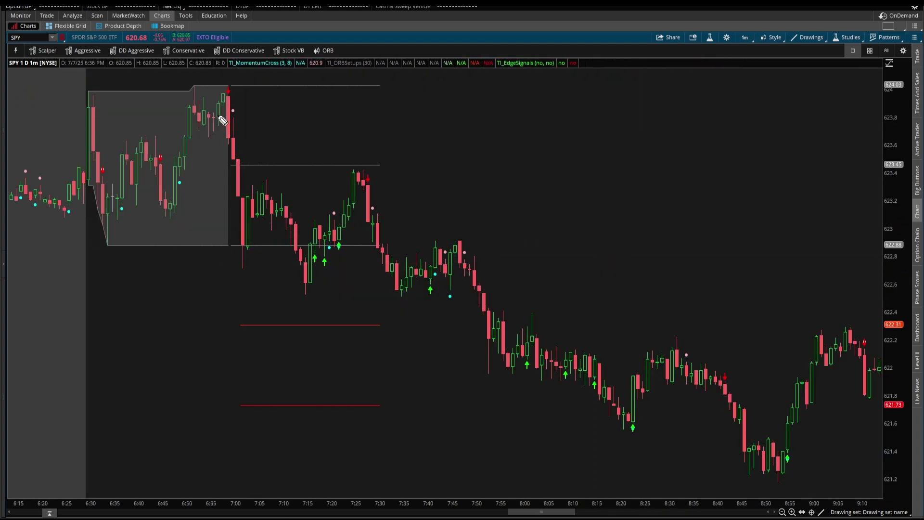
mouse_move(257, 241)
mouse_down()
mouse_move(244, 266)
mouse_move(260, 248)
mouse_move(248, 233)
mouse_move(283, 244)
mouse_move(303, 277)
mouse_move(304, 265)
mouse_up()
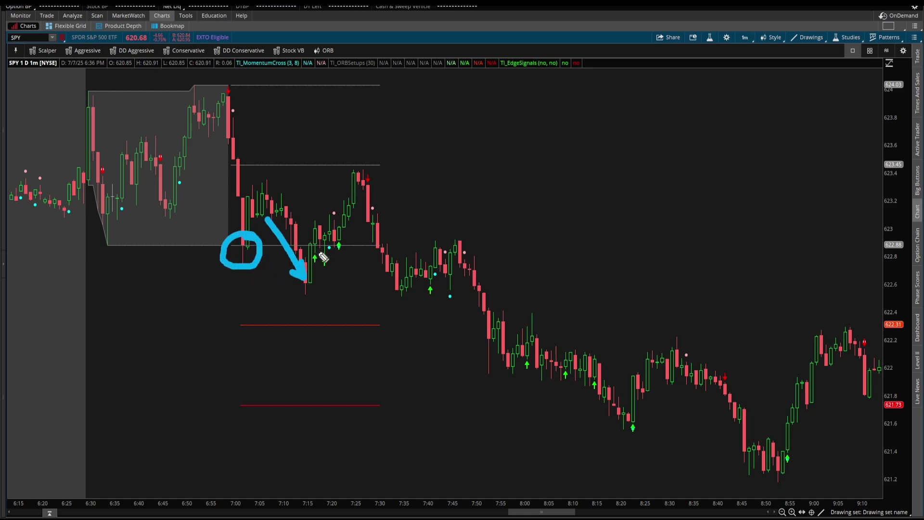
mouse_move(340, 208)
mouse_down()
mouse_move(324, 212)
mouse_move(389, 219)
mouse_move(385, 202)
mouse_up()
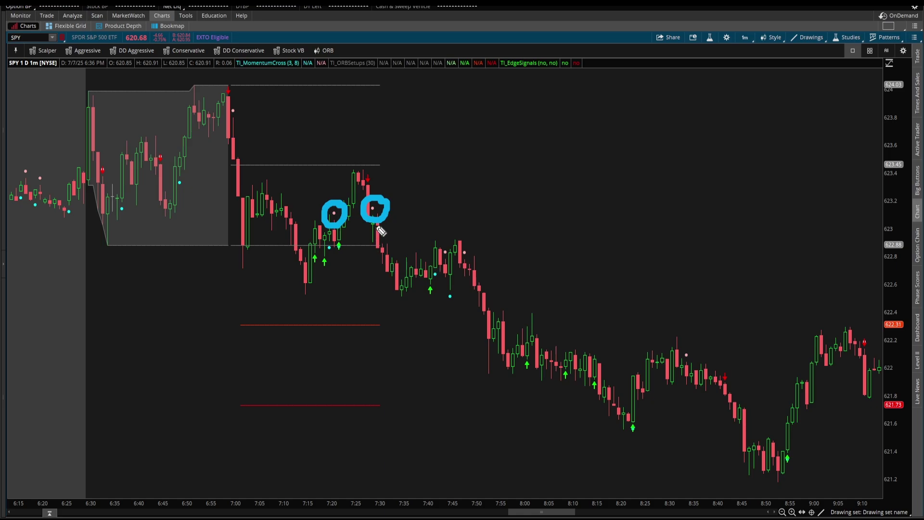
drag(279, 246, 395, 246)
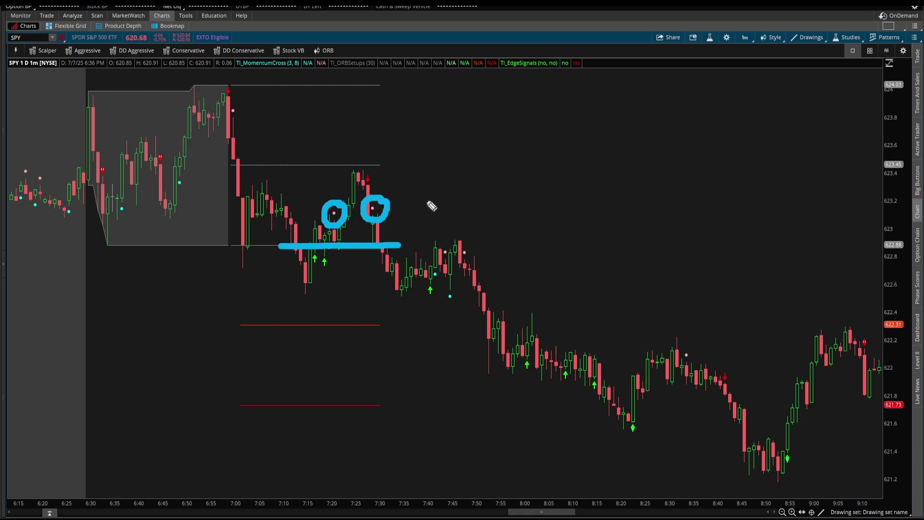
mouse_move(281, 190)
mouse_down()
mouse_move(316, 204)
mouse_move(301, 209)
mouse_up()
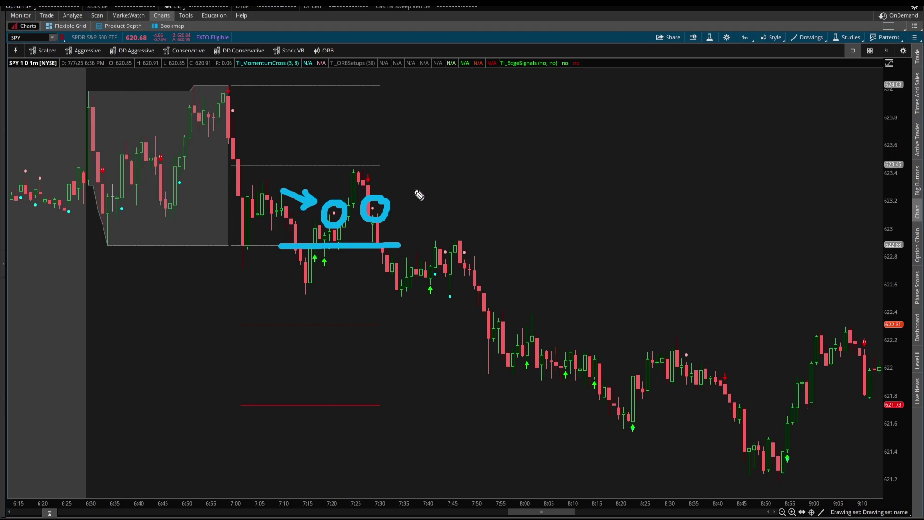
drag(426, 180, 412, 193)
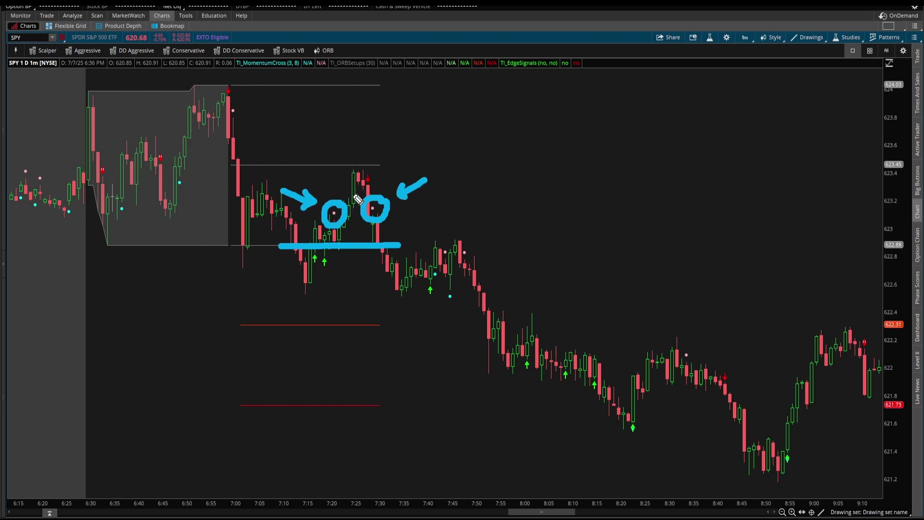
mouse_move(386, 260)
mouse_down()
mouse_move(431, 272)
mouse_move(483, 324)
mouse_up()
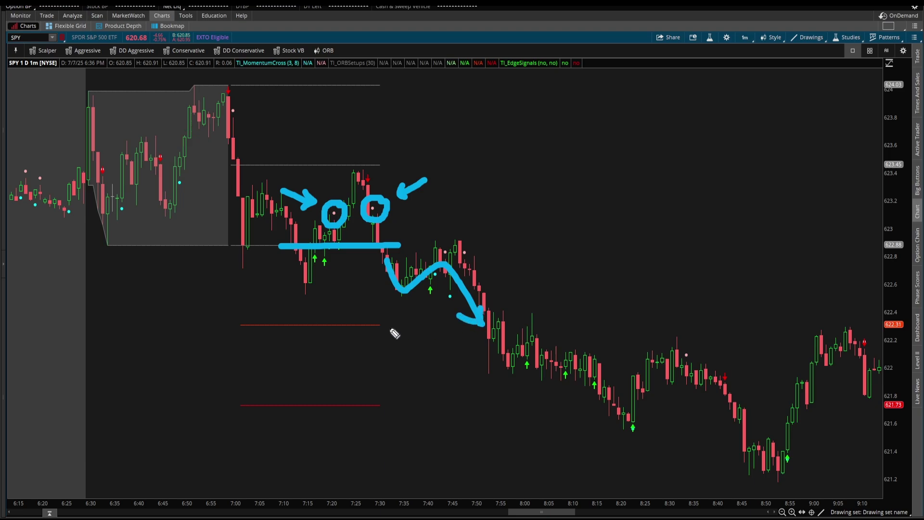
drag(351, 325, 541, 331)
drag(351, 402, 543, 398)
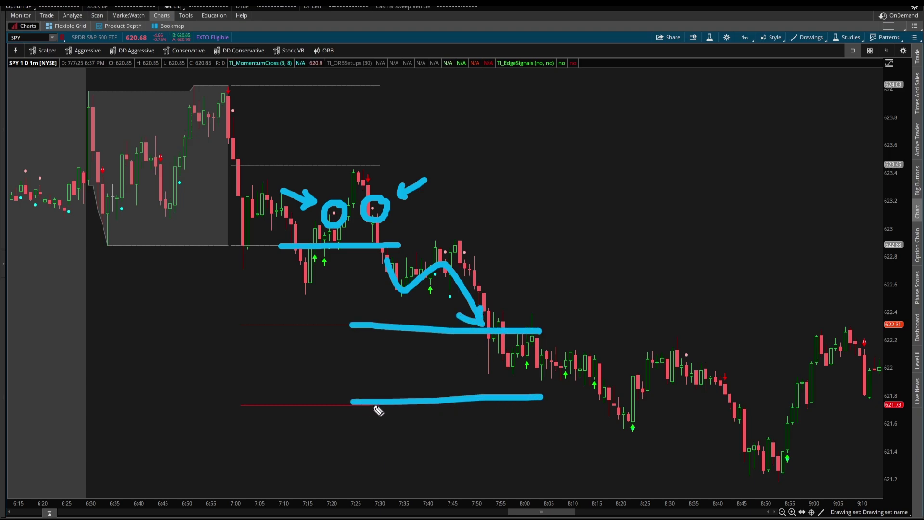
key(ctrl+shift+7)
mouse_move(382, 175)
mouse_down()
mouse_move(373, 165)
mouse_move(383, 190)
mouse_move(380, 169)
mouse_up()
drag(441, 165, 390, 182)
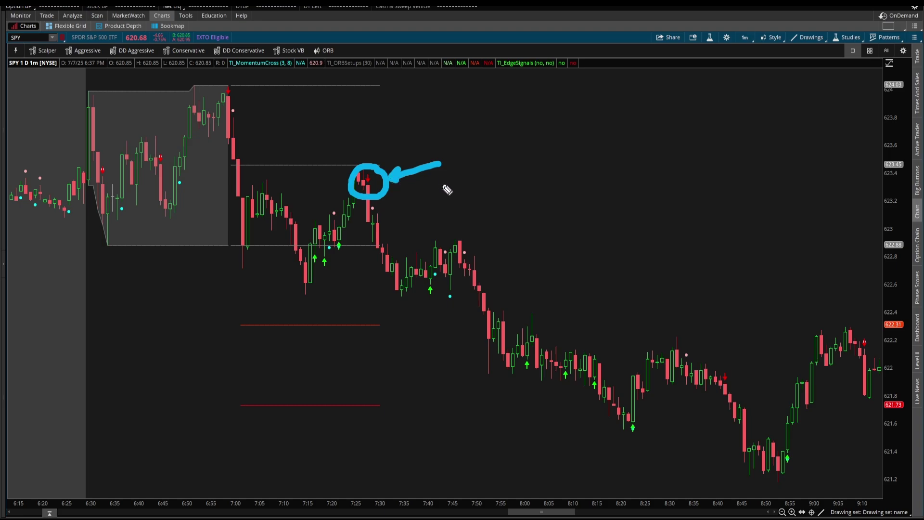
key(e)
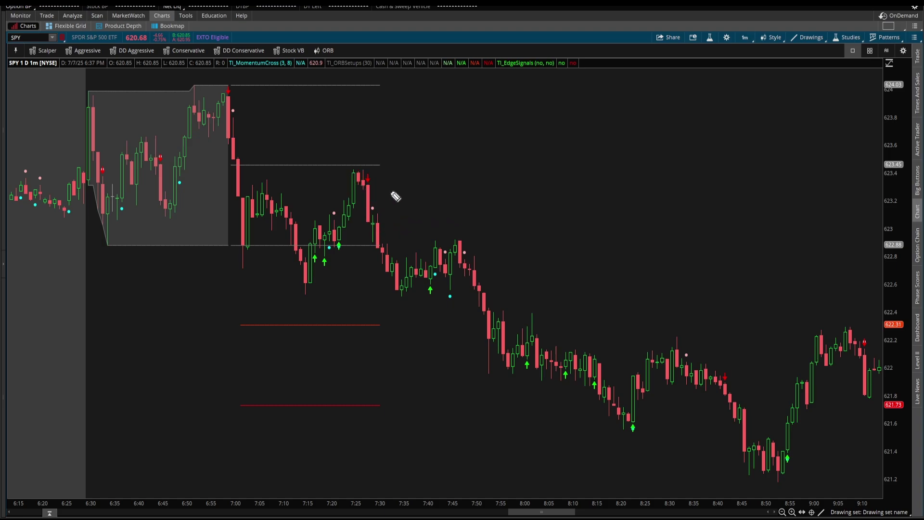
mouse_move(305, 272)
mouse_down()
mouse_move(355, 179)
mouse_move(362, 190)
mouse_move(381, 169)
mouse_move(361, 188)
mouse_up()
key(e)
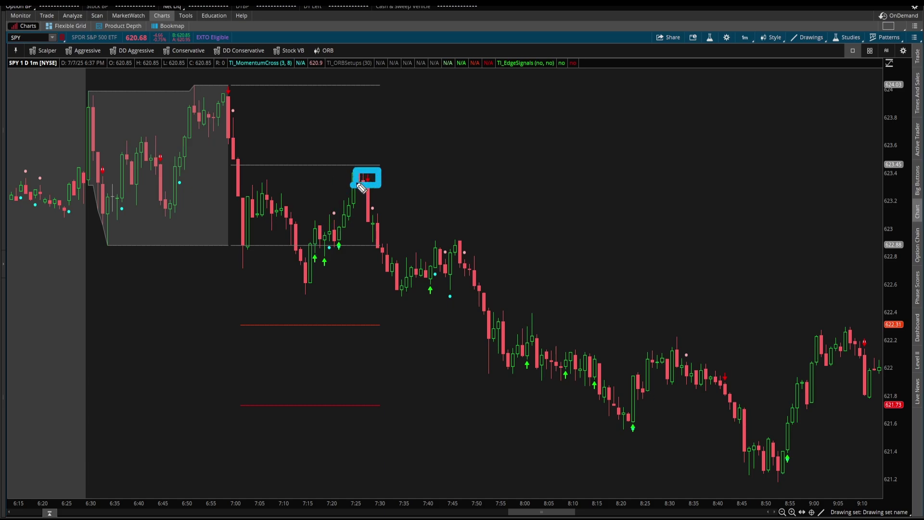
key(e)
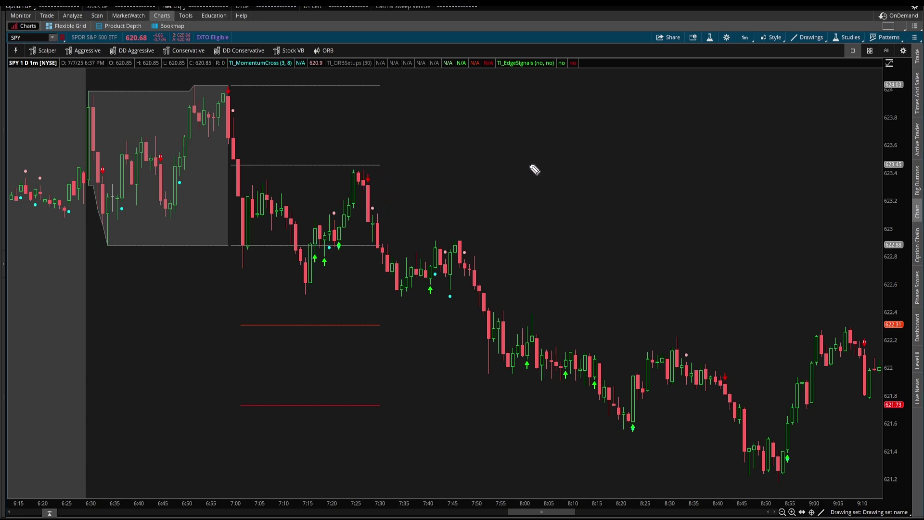
mouse_move(360, 193)
mouse_down()
mouse_move(404, 188)
mouse_move(354, 180)
mouse_move(355, 190)
mouse_up()
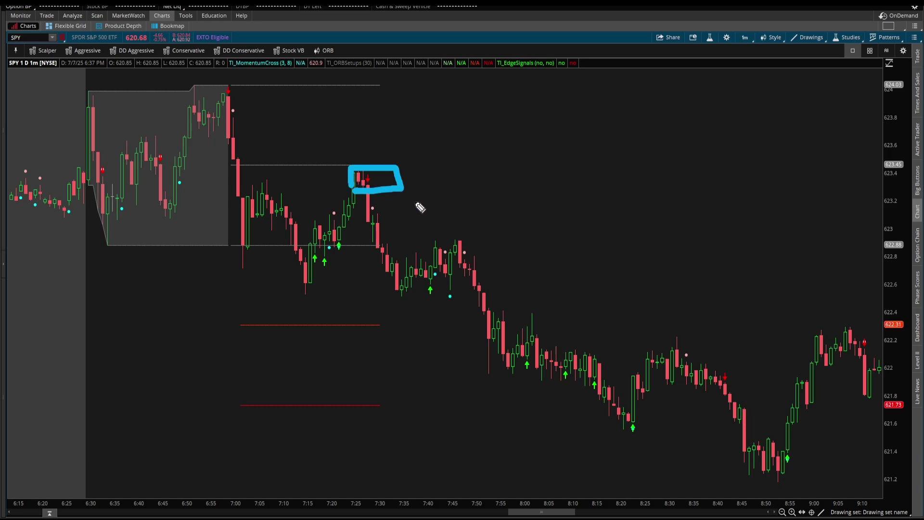
mouse_move(358, 228)
mouse_down()
mouse_move(417, 270)
mouse_move(466, 251)
mouse_move(476, 268)
mouse_up()
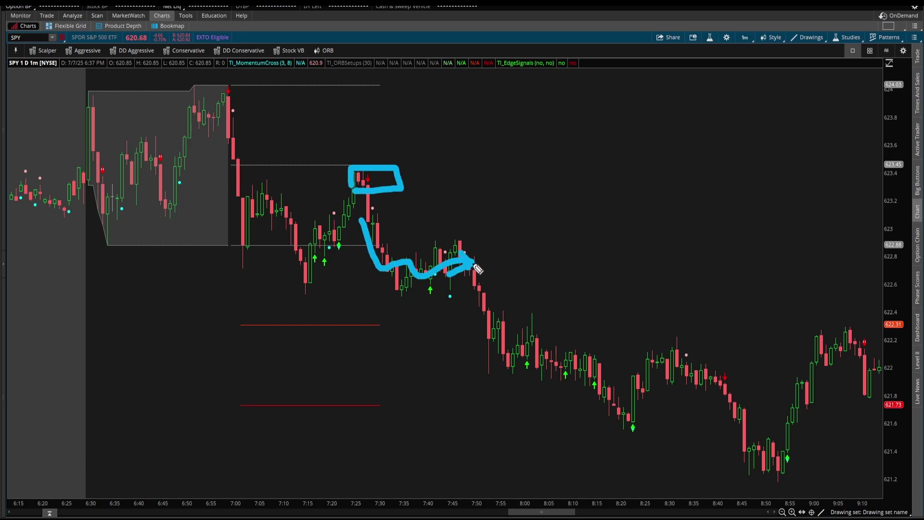
key(e)
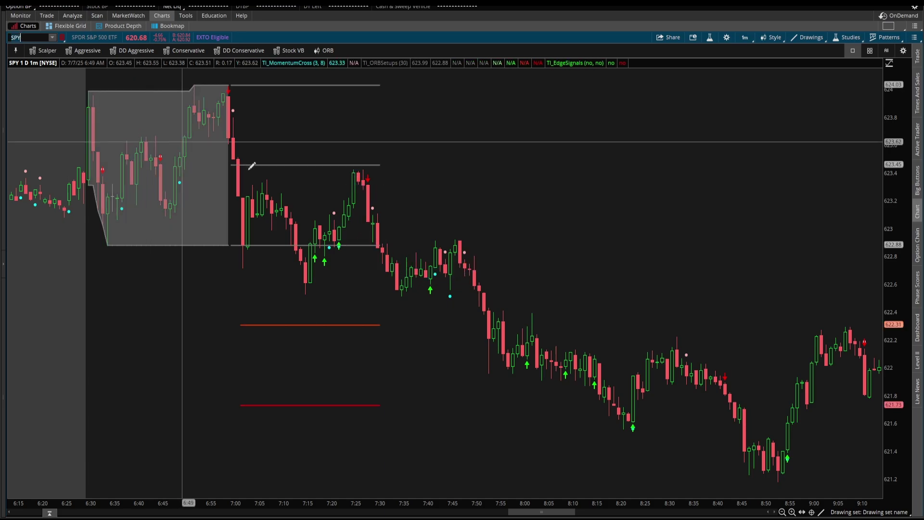
- Load QQQ in the chart's symbol box
text(QQQ)
key(Return)
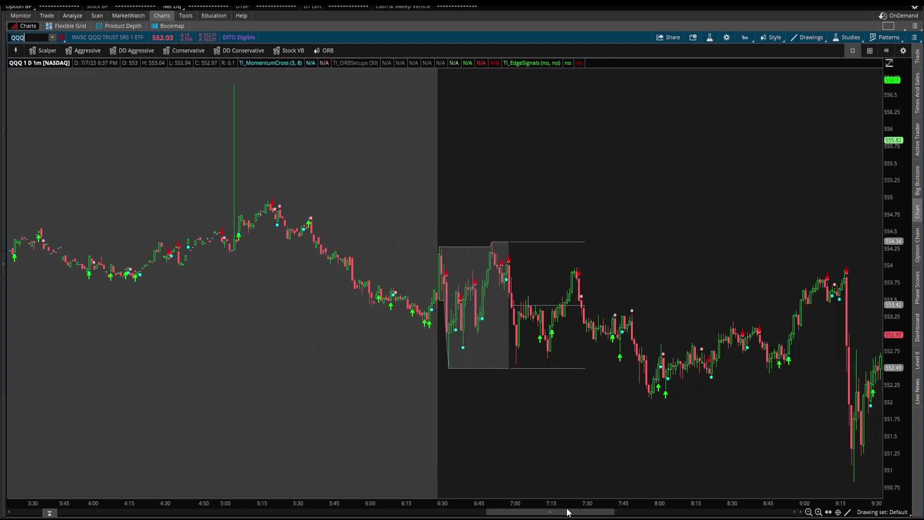
drag(579, 511, 600, 493)
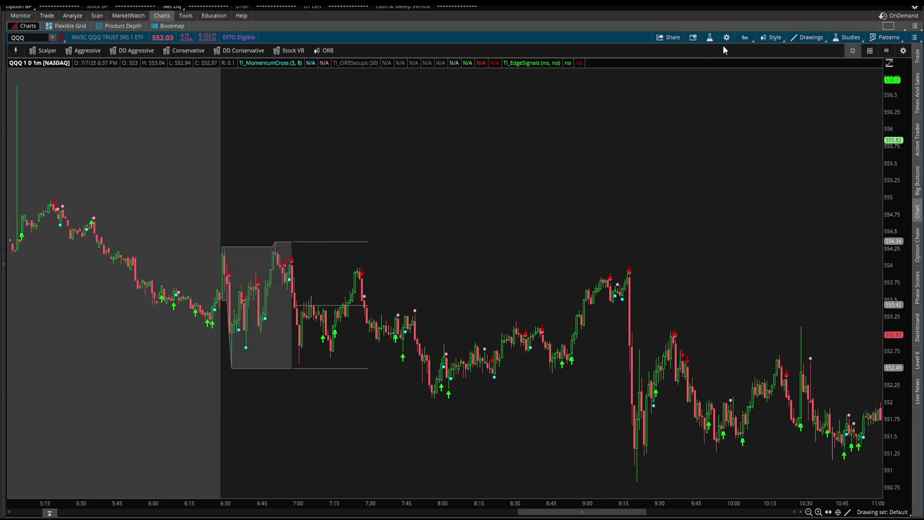
- Set TI_ORBSetups breakout type to 15, then maximize the browser over the chart
click(709, 37)
double_click(489, 169)
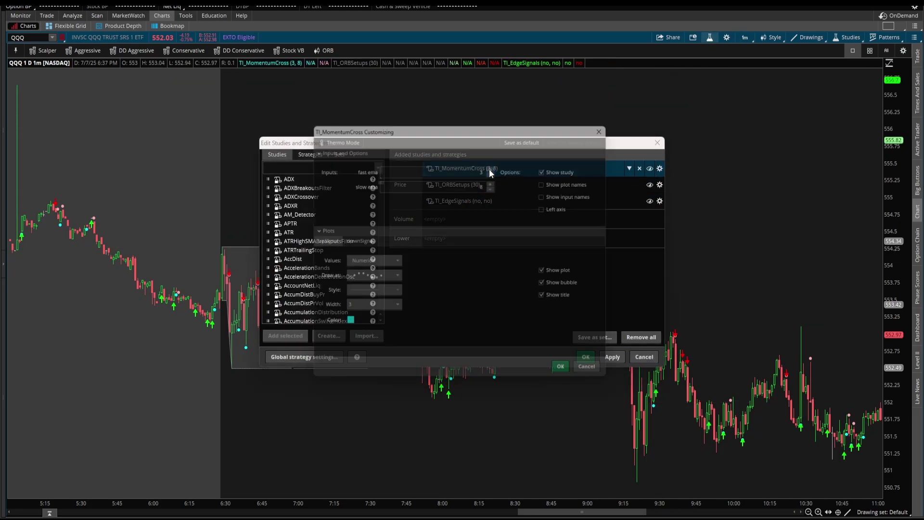
key(Escape)
double_click(495, 190)
click(439, 167)
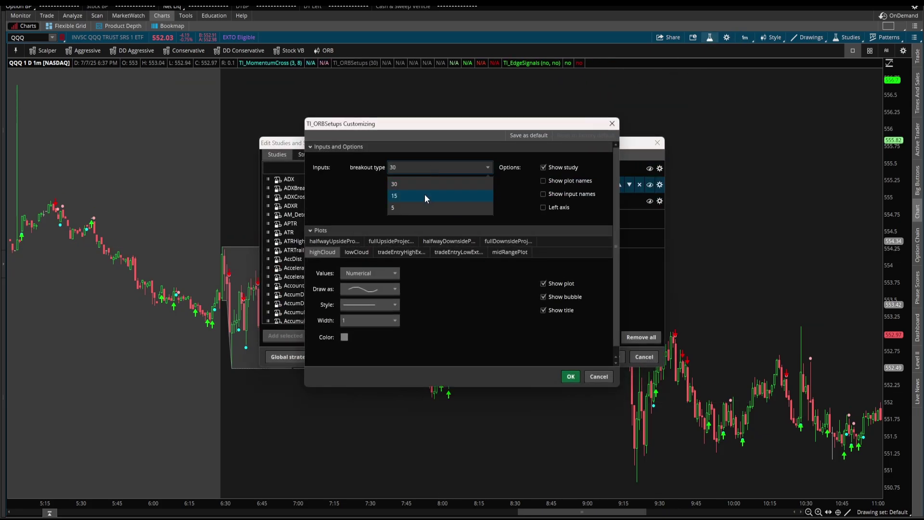
click(425, 194)
click(571, 377)
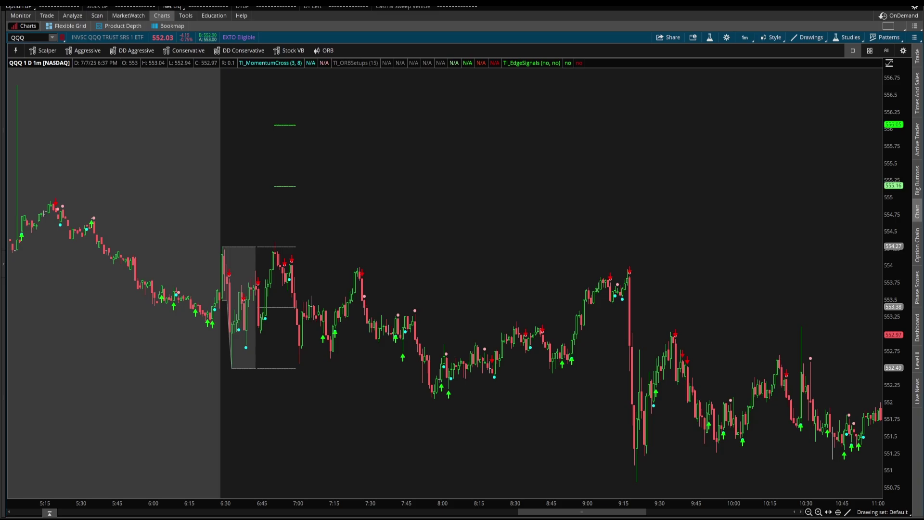
drag(923, 102, 456, 99)
double_click(446, 102)
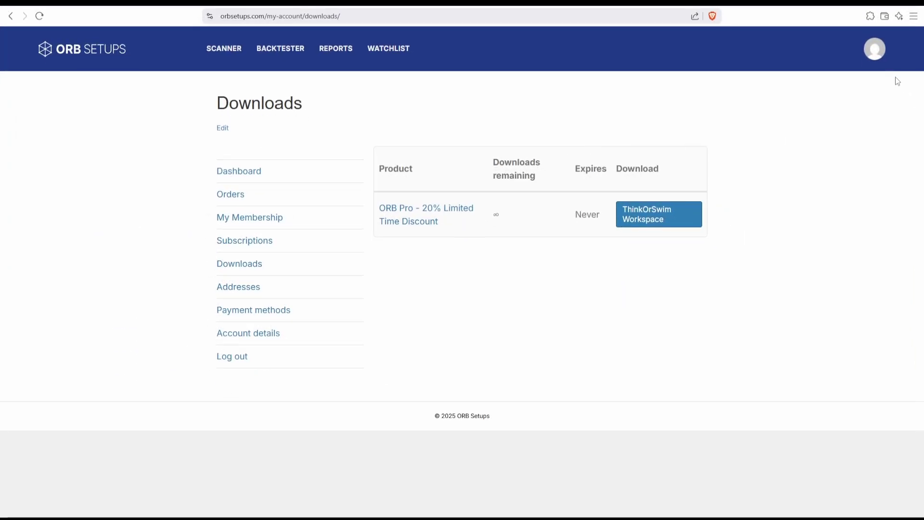
- Go through the account menu and My Account to the Downloads page's Workspace download
click(876, 52)
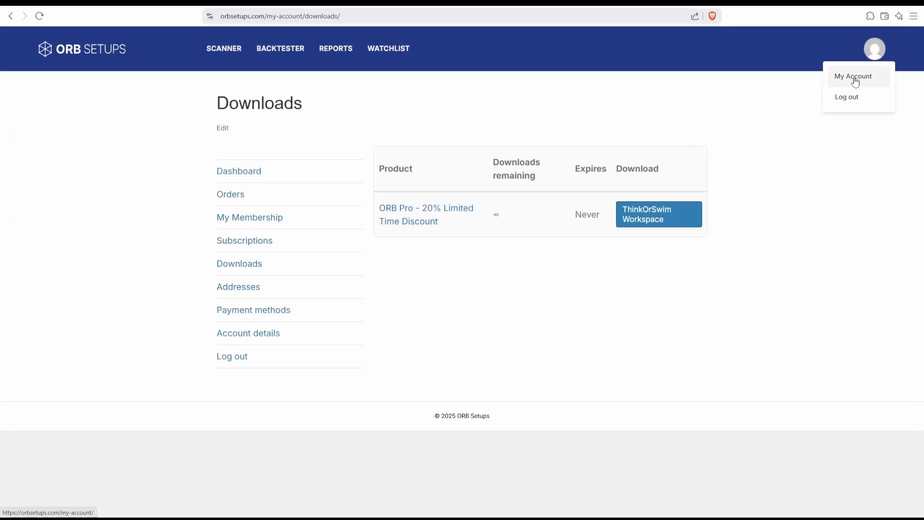
click(855, 82)
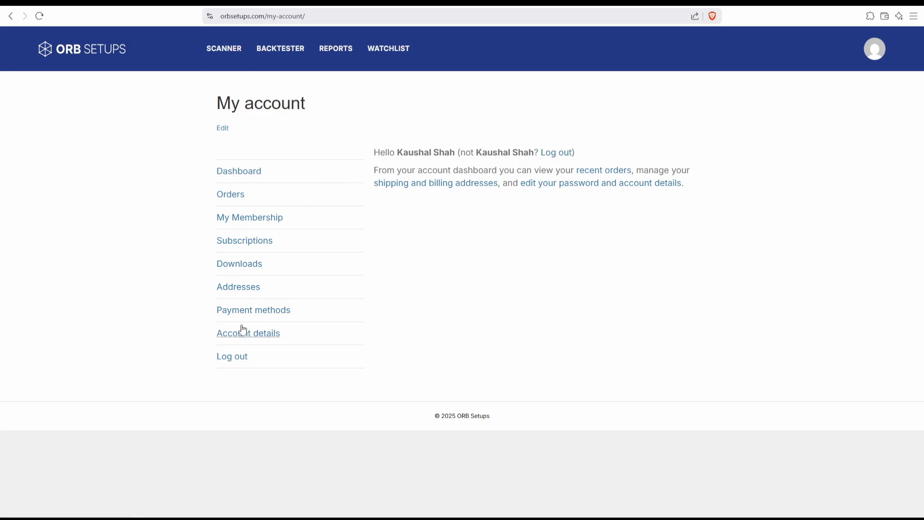
click(248, 265)
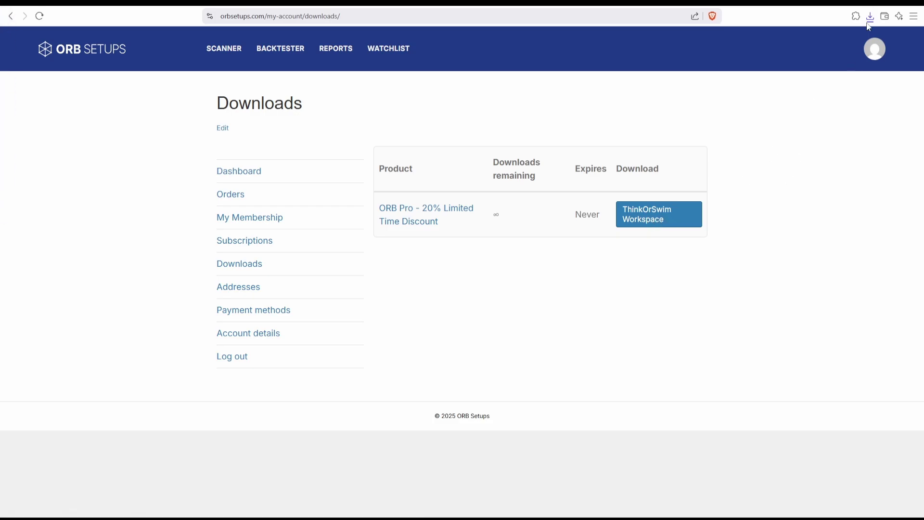
- Open the downloaded Opening-Range-Breakout-TOS-Workspace zip and select its TI study files and shared-link text
click(872, 21)
click(785, 59)
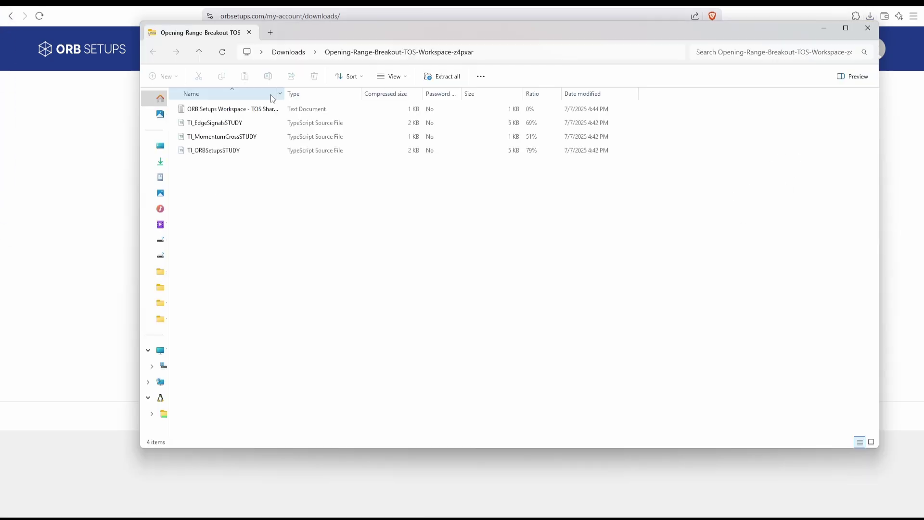
click(244, 127)
shift+click(248, 147)
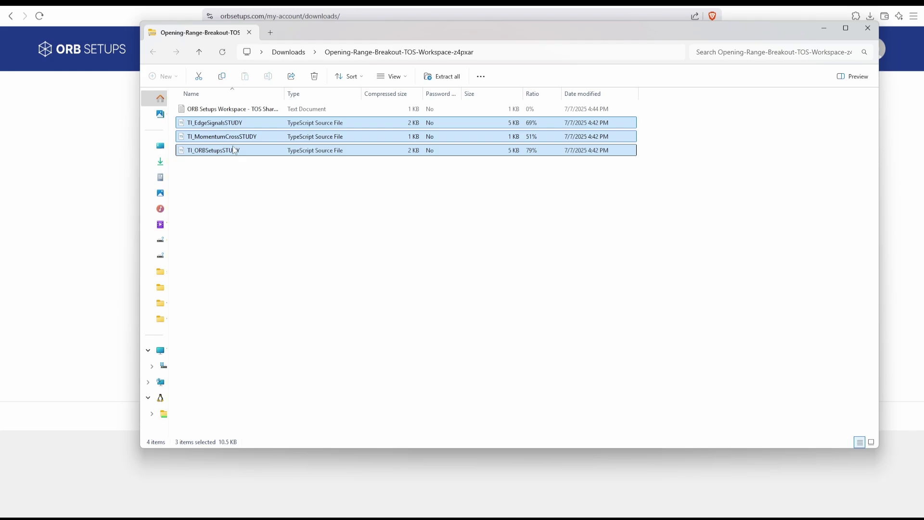
click(243, 110)
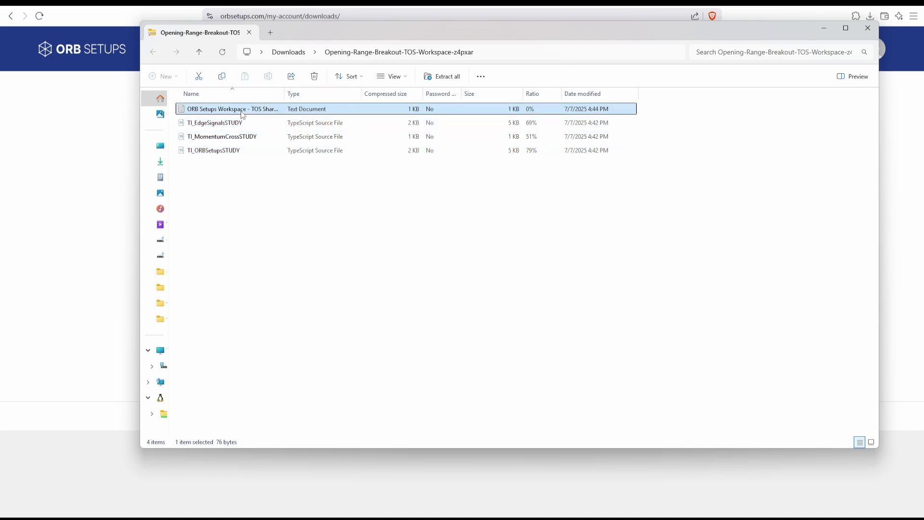
drag(289, 94, 306, 95)
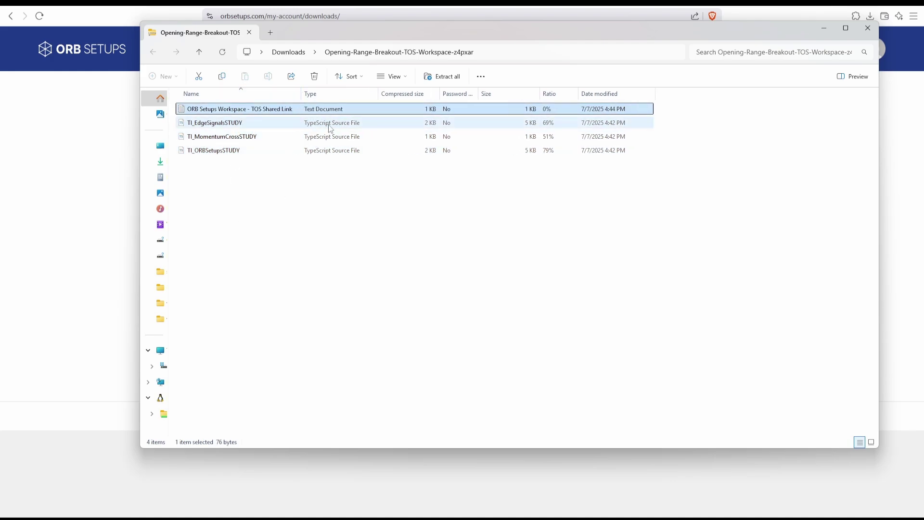
click(869, 3)
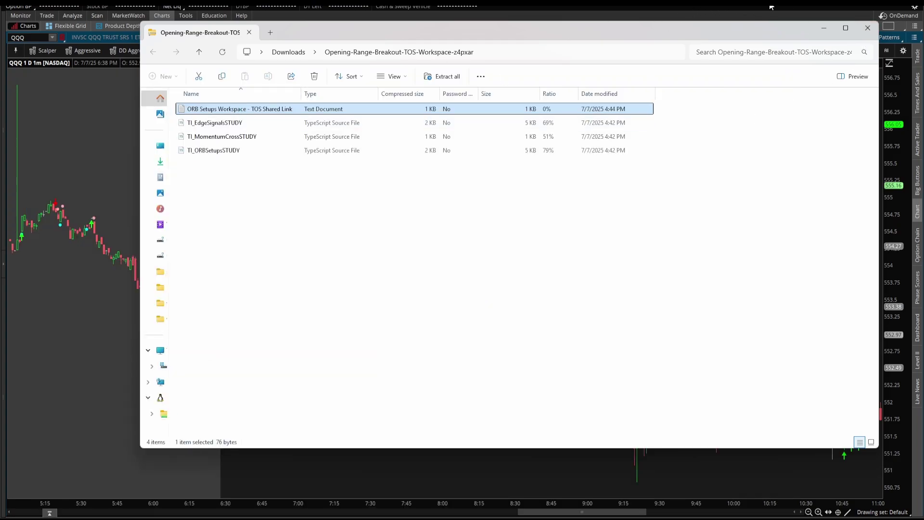
- Show the Setup > Open shared item import box, close it, then underline price levels on the slide
key(super+Down)
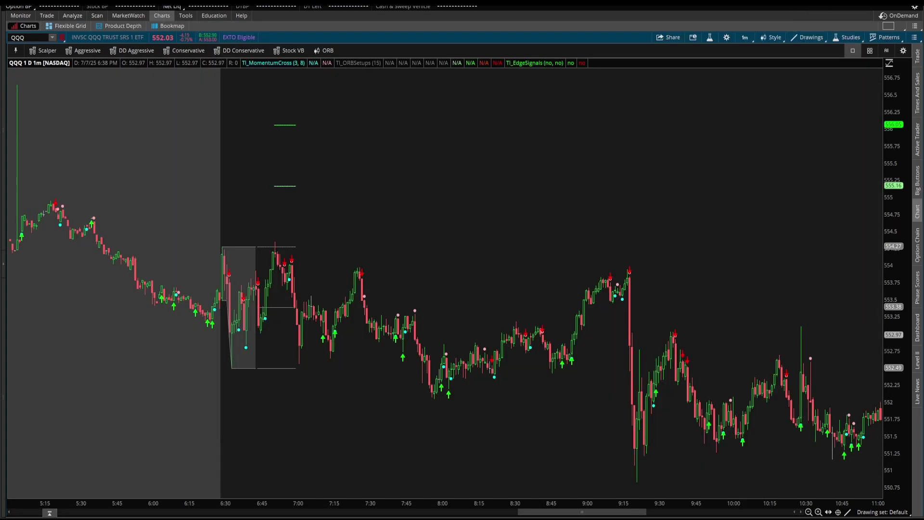
click(915, 6)
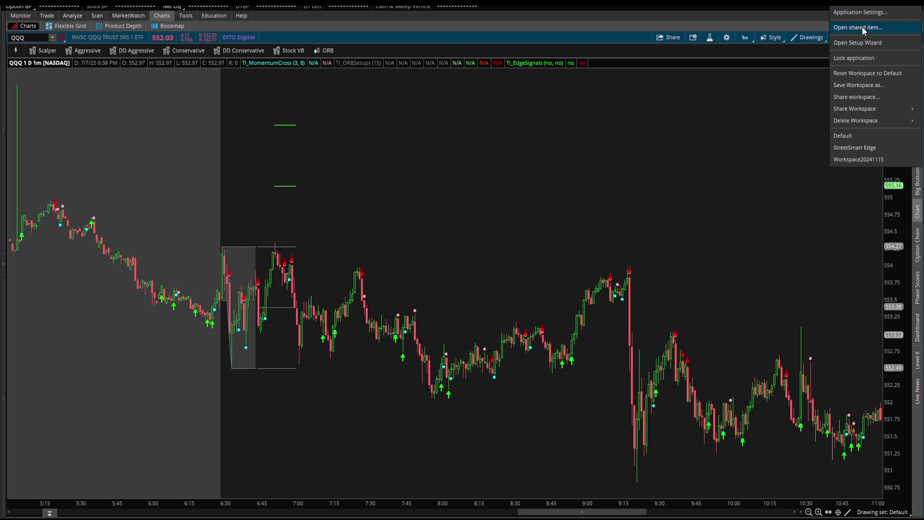
click(862, 26)
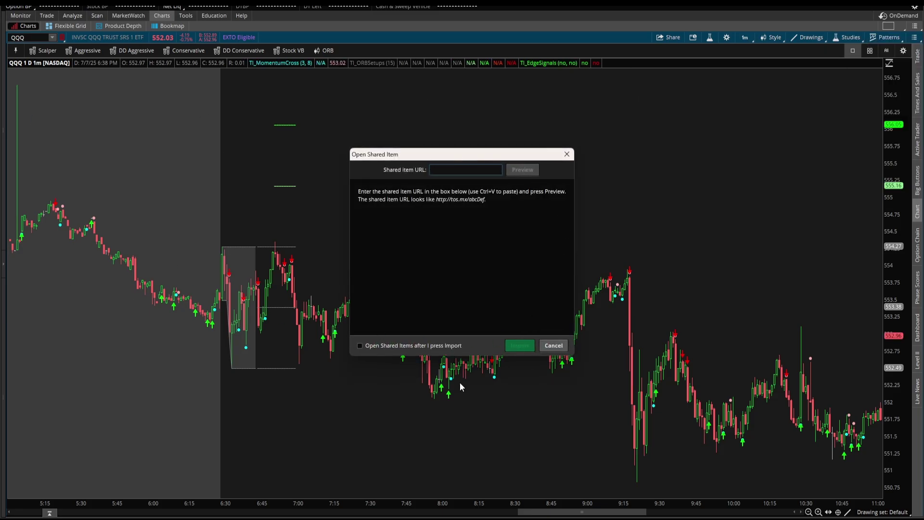
click(567, 154)
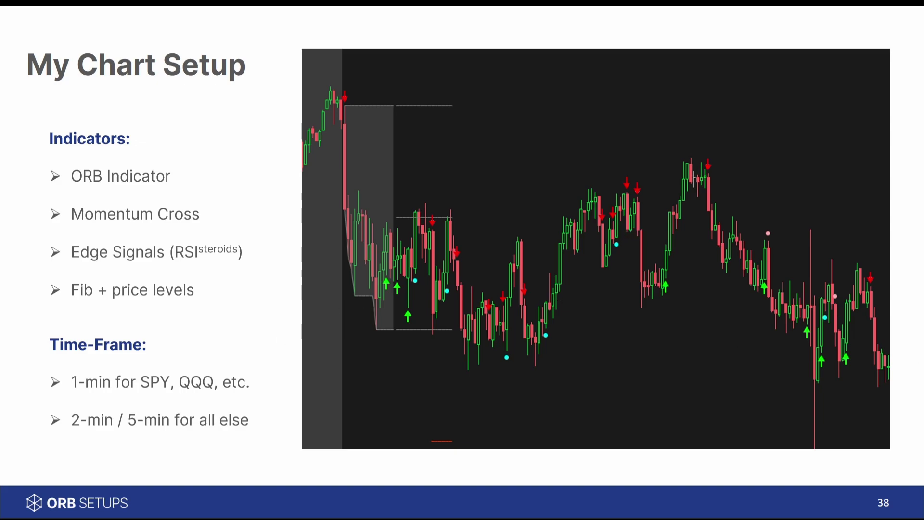
drag(101, 310, 184, 310)
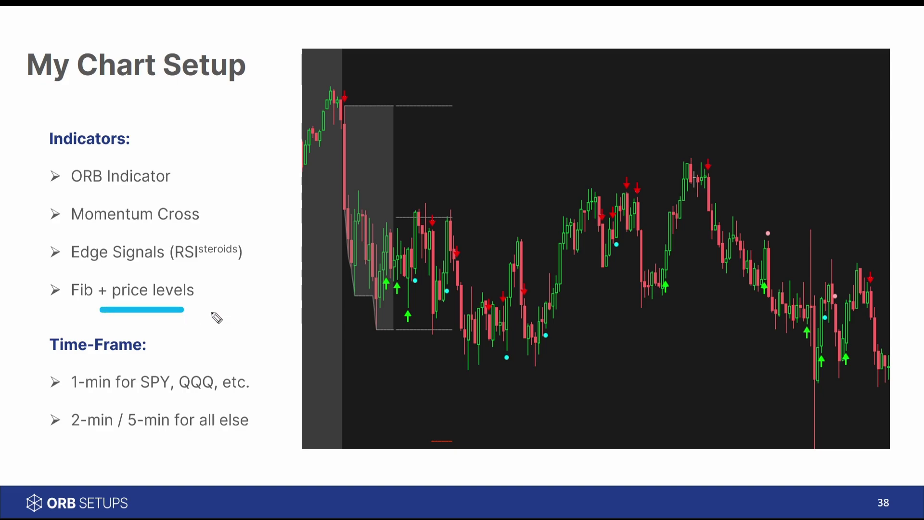